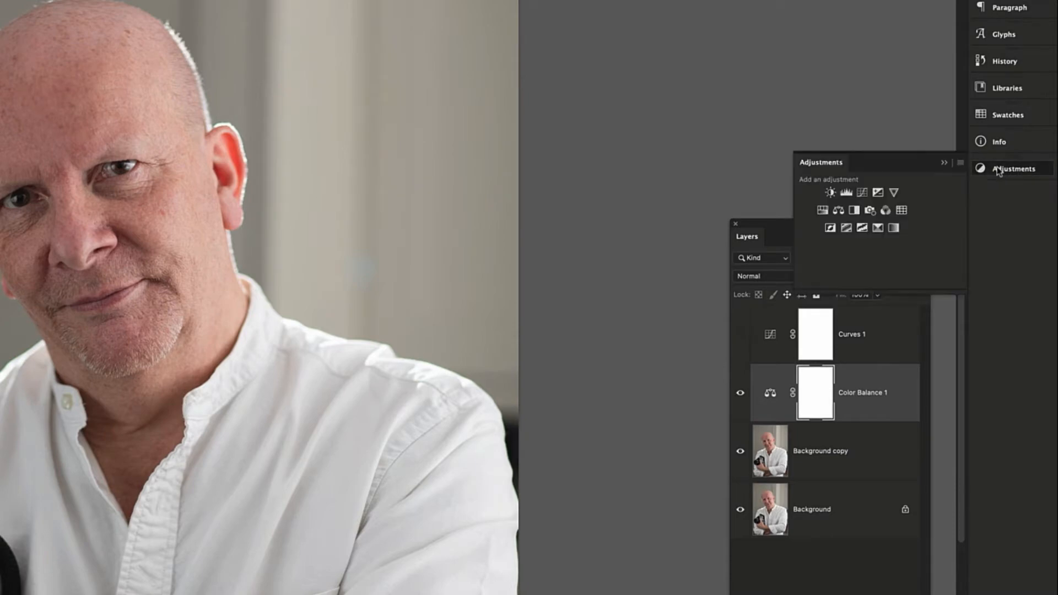
left_click(838, 211)
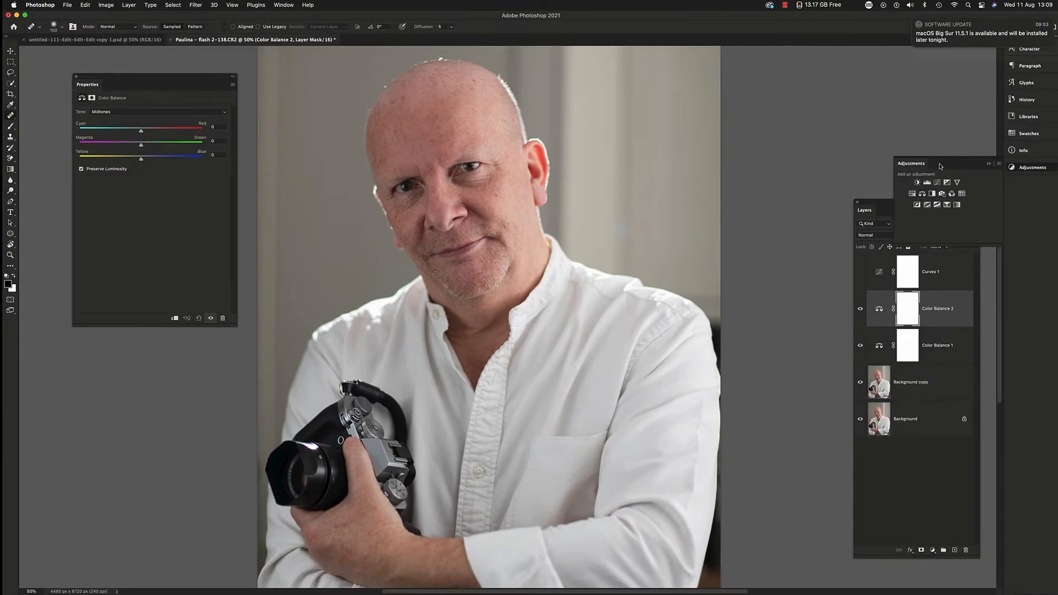
left_click_drag(938, 163, 877, 60)
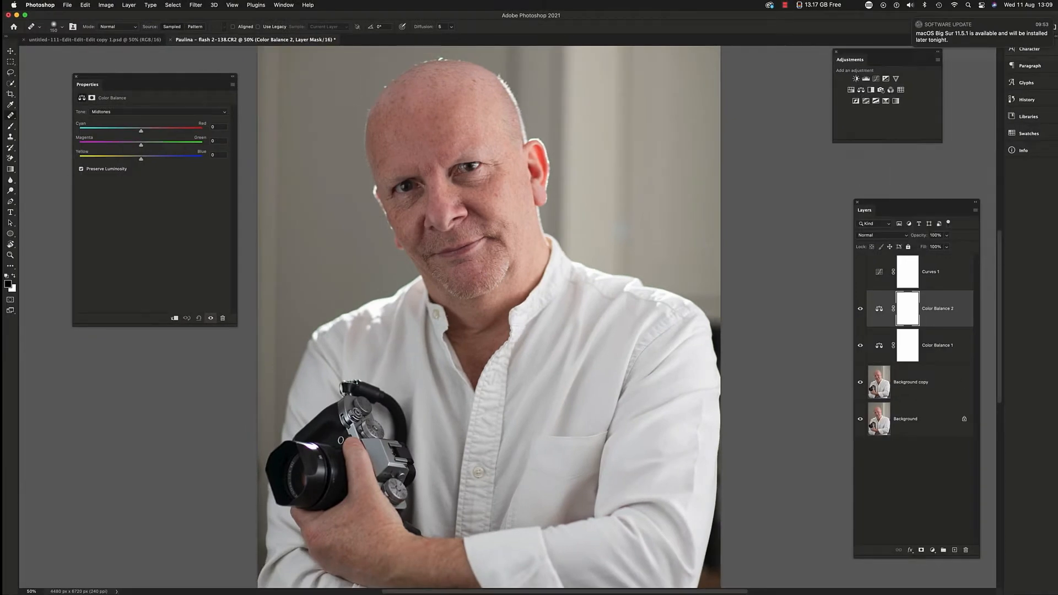
left_click(861, 310)
left_click_drag(927, 310, 965, 550)
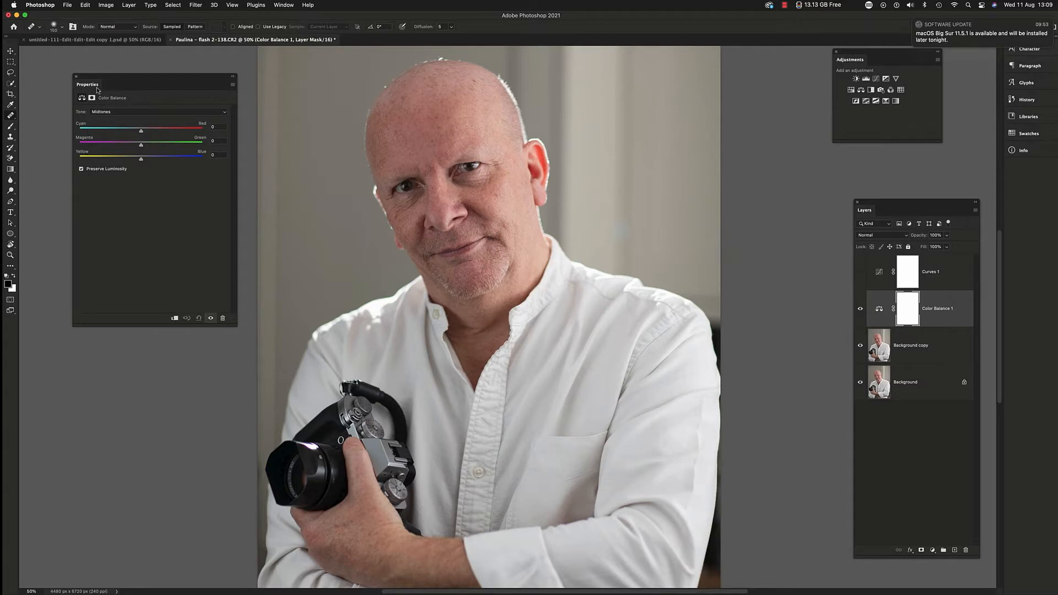
Step: On the Color Balance layer, turn off Preserve Luminosity and set midtones to red +1, green +1, blue +3 and shadows to red +3, blue +2
left_click_drag(168, 84, 209, 84)
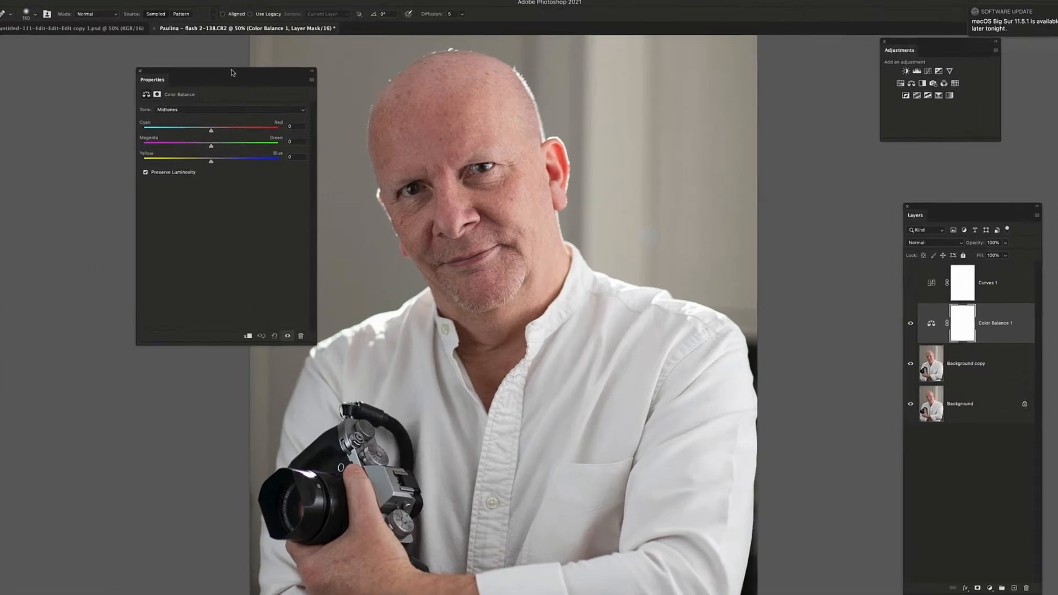
left_click_drag(163, 161, 154, 123)
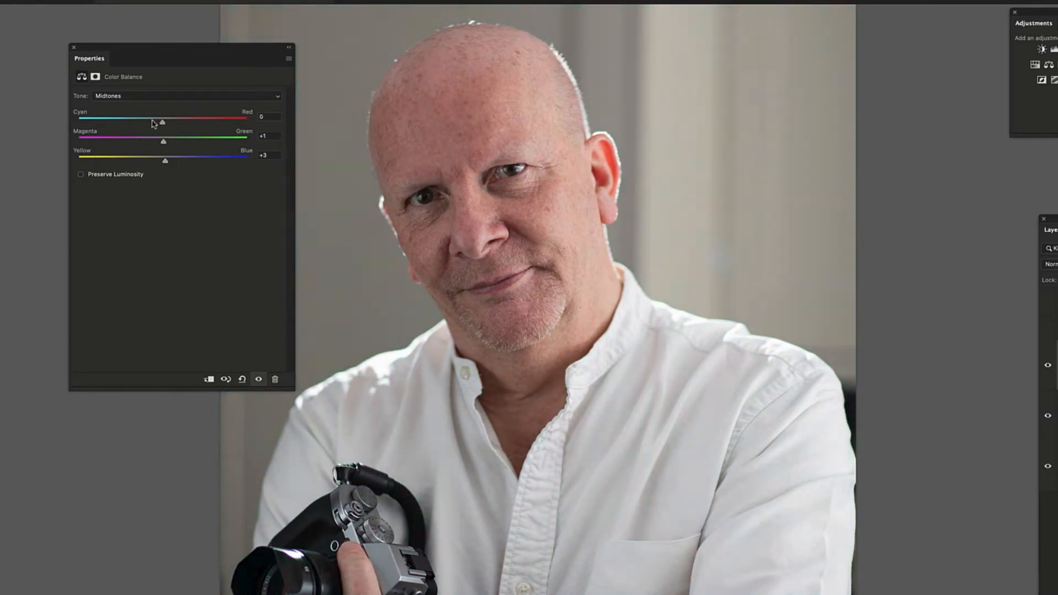
left_click(134, 97)
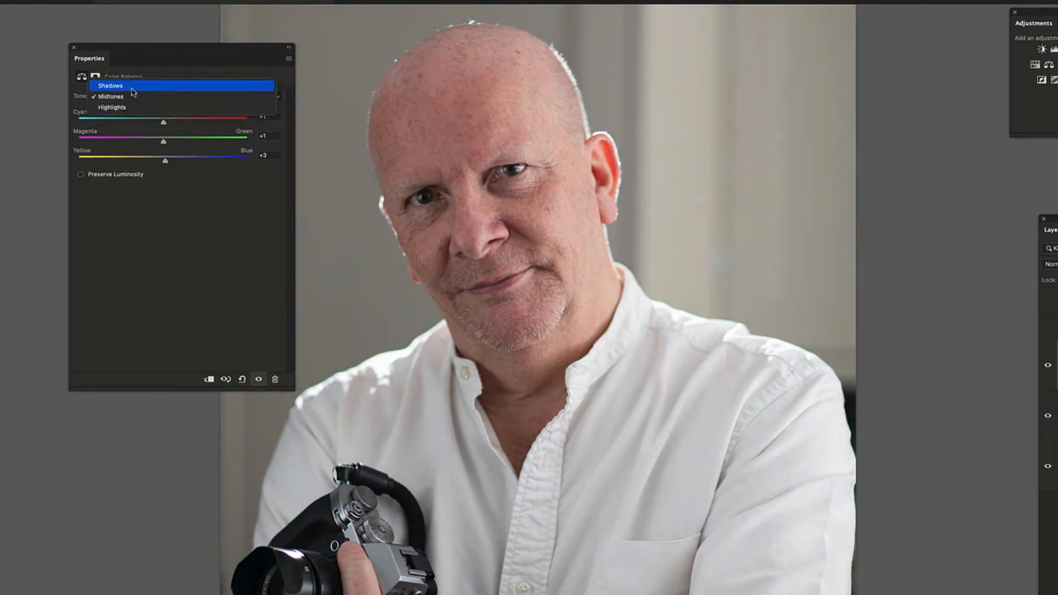
left_click(134, 112)
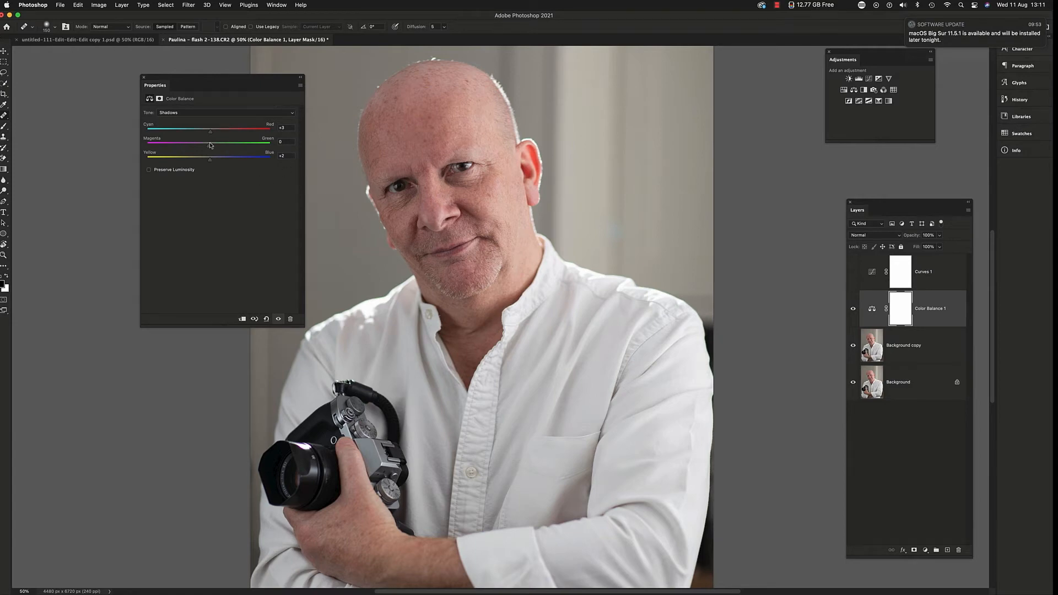
Step: Shift the Color Balance midtones further toward red and set green to +3, with blue at +3
left_click(199, 116)
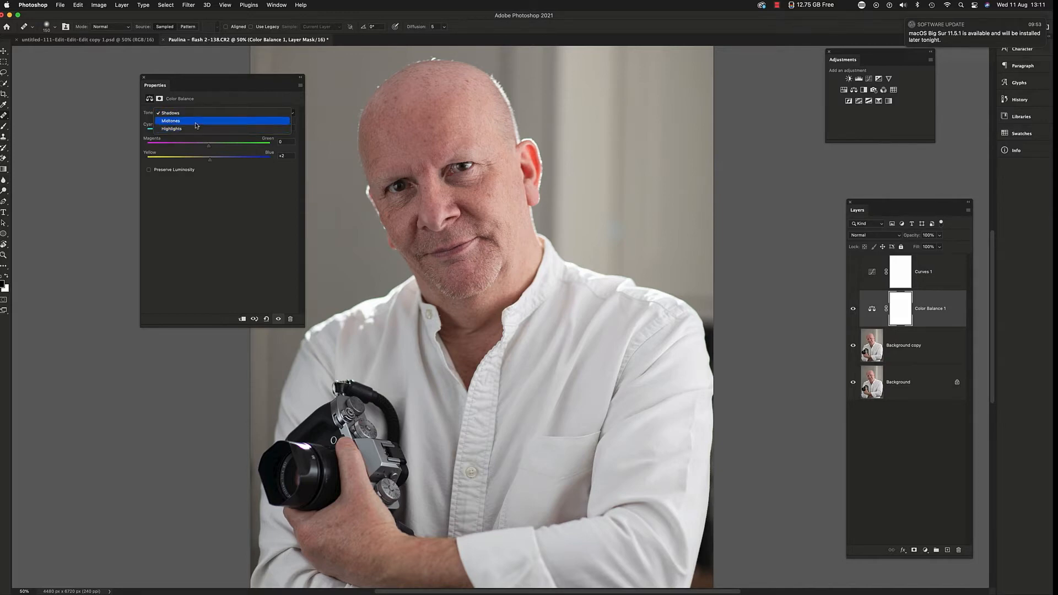
left_click(196, 121)
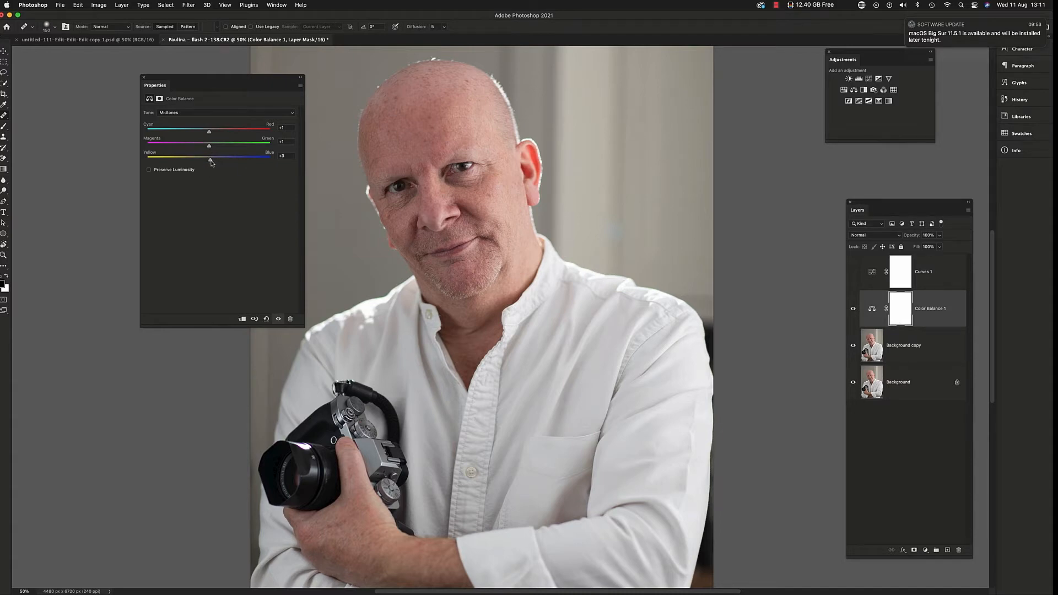
left_click_drag(210, 161, 213, 132)
left_click(199, 113)
left_click(199, 113)
Step: Try strong blue and yellow shifts in the Color Balance shadows, and bring green and blue to +2 each
left_click(177, 112)
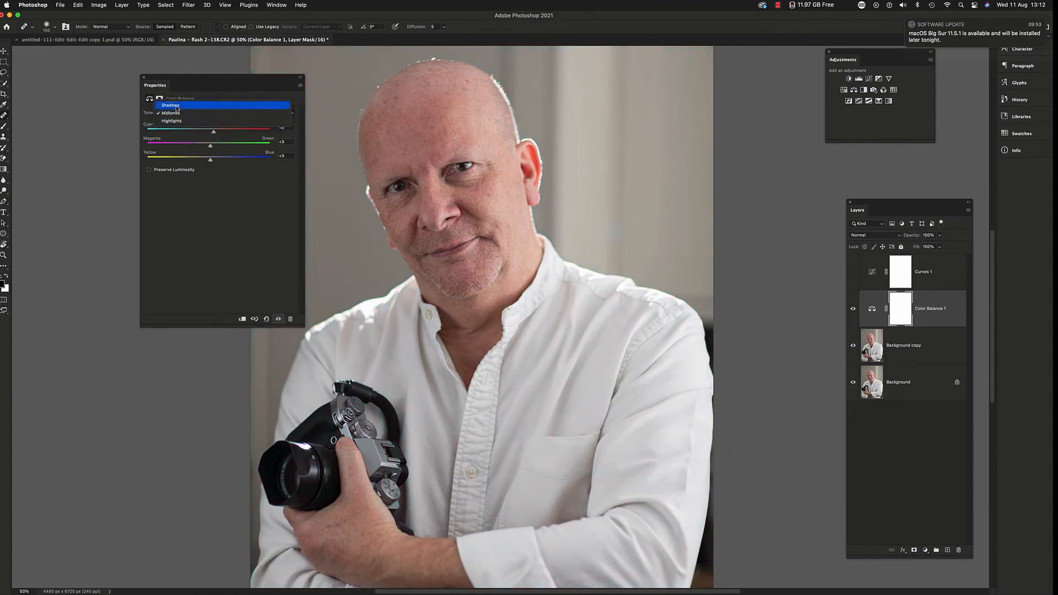
left_click(175, 106)
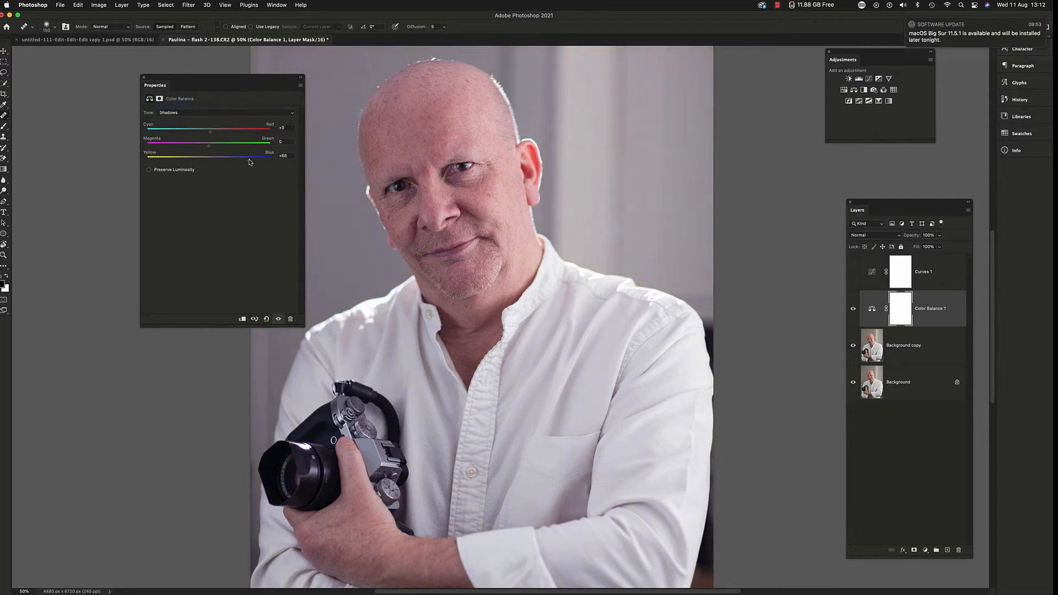
left_click_drag(249, 161, 146, 167)
mouse_move(210, 146)
left_mouse_down()
mouse_move(248, 146)
mouse_move(150, 146)
mouse_move(213, 147)
left_mouse_up()
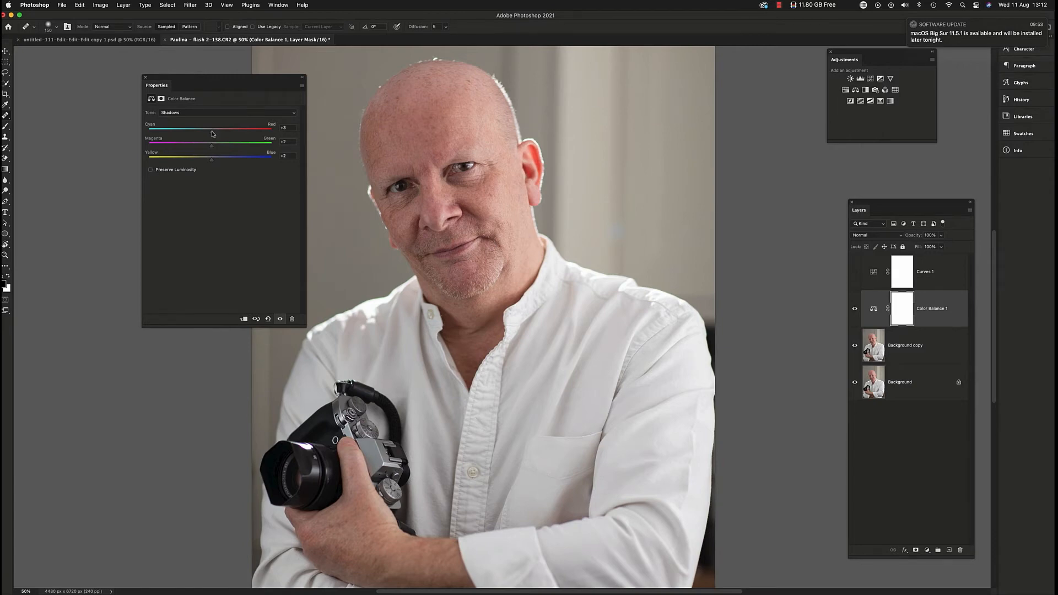
mouse_move(212, 131)
left_mouse_down()
mouse_move(263, 132)
mouse_move(161, 134)
mouse_move(215, 138)
left_mouse_up()
Step: Reset and hide the Color Balance layer, and show the Curves layer with its settings open
left_click(268, 319)
left_click(855, 308)
left_click(855, 271)
left_click(873, 273)
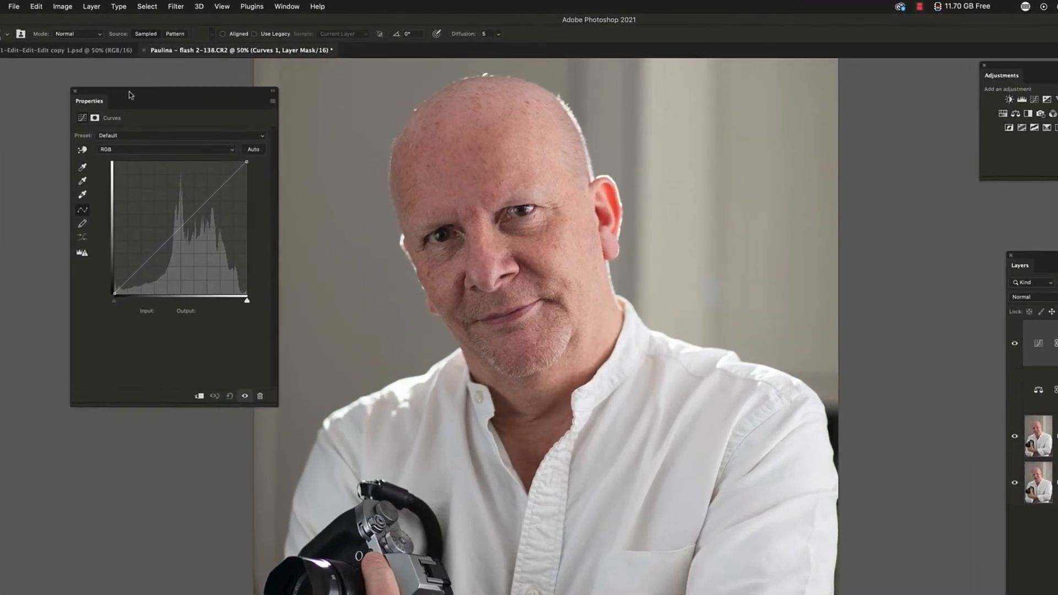
Step: Try darkening the portrait by pulling the middle of the RGB curve down to input 152, output 89, and undo it
left_click_drag(130, 95, 99, 84)
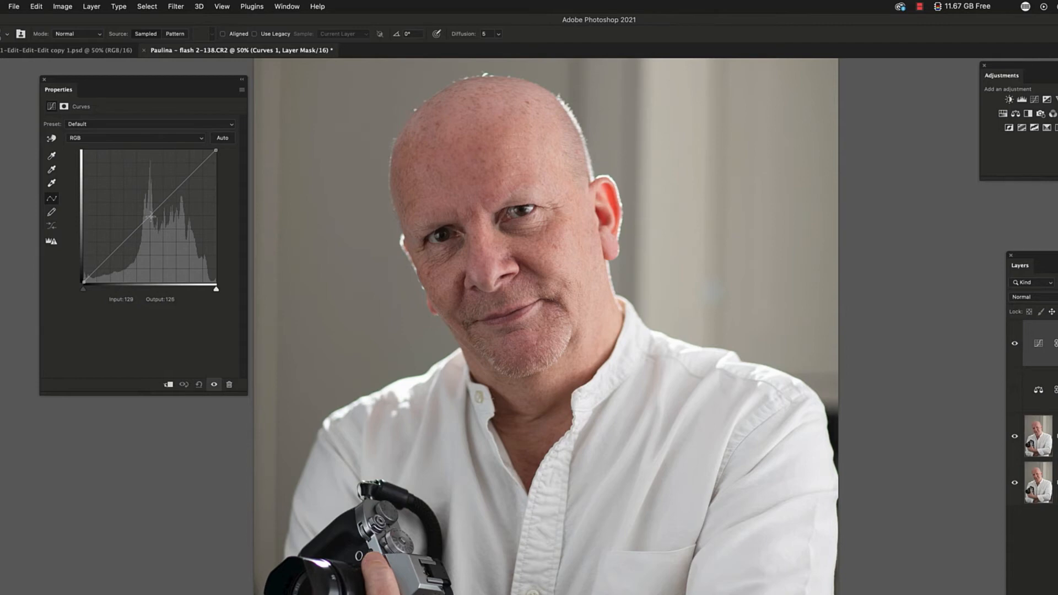
left_click_drag(150, 217, 163, 236)
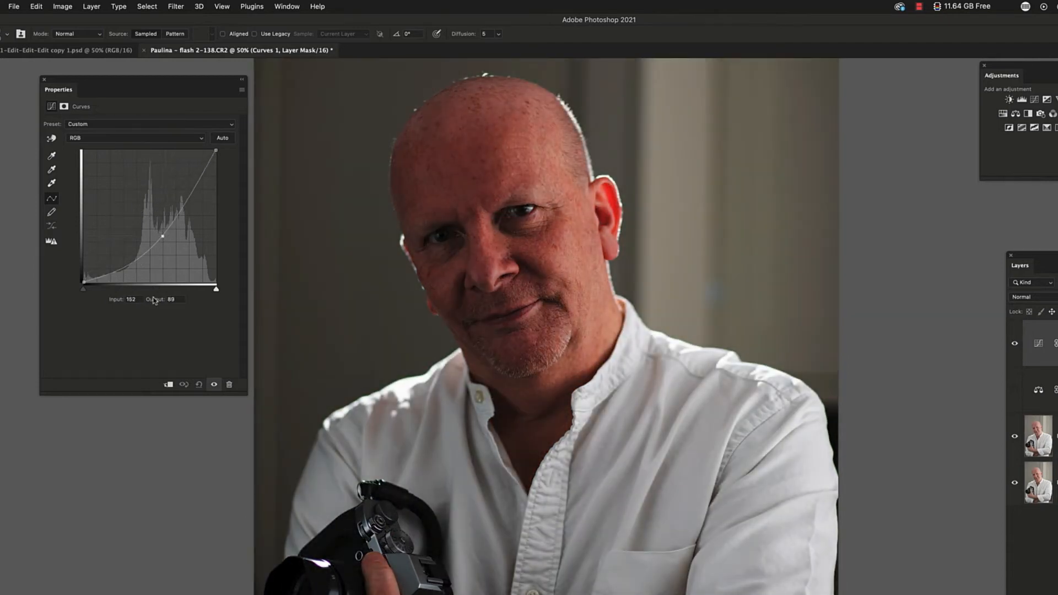
key("super+z")
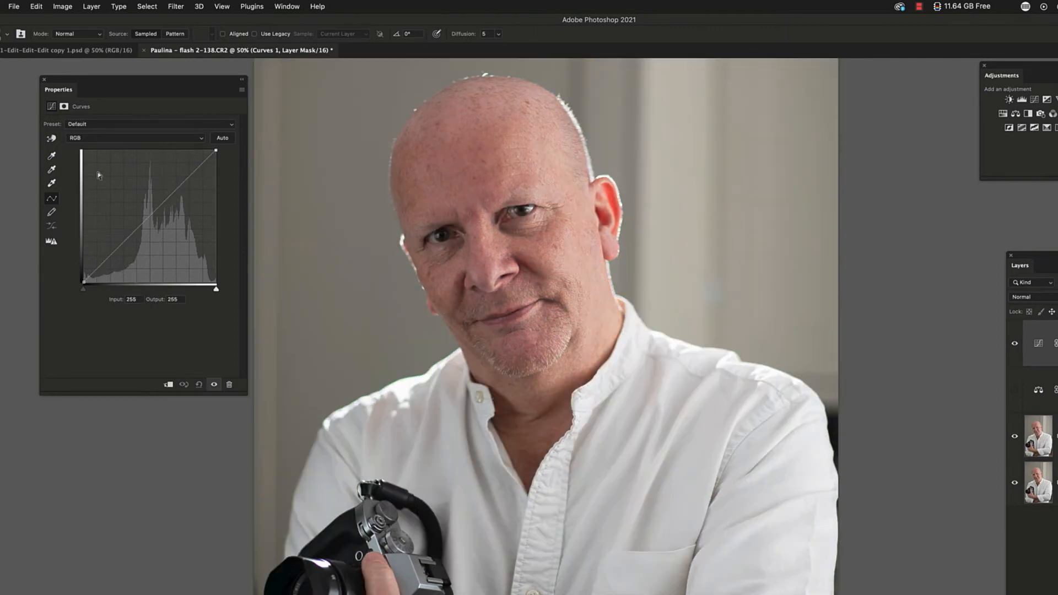
Step: Bend the Blue channel's curve down to about input 162, output 83 to shift the portrait toward yellow
left_click(107, 140)
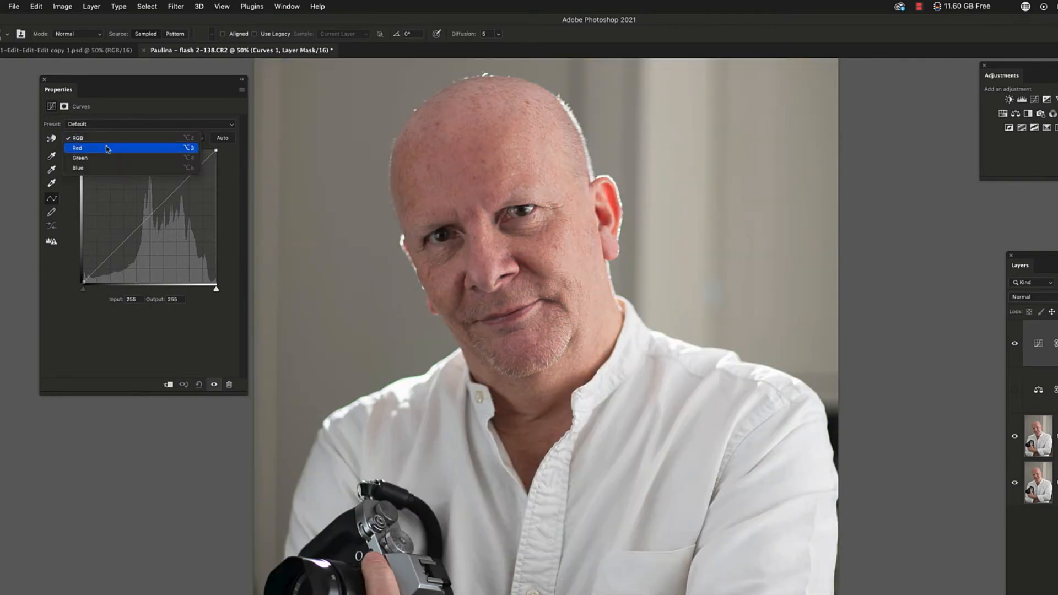
left_click(108, 168)
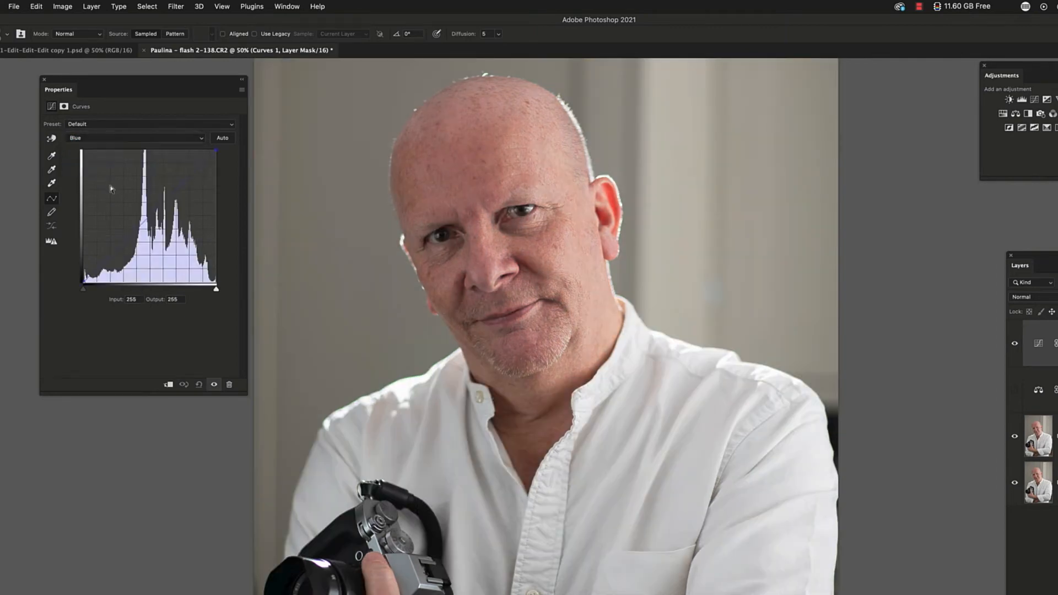
left_click_drag(153, 212, 168, 240)
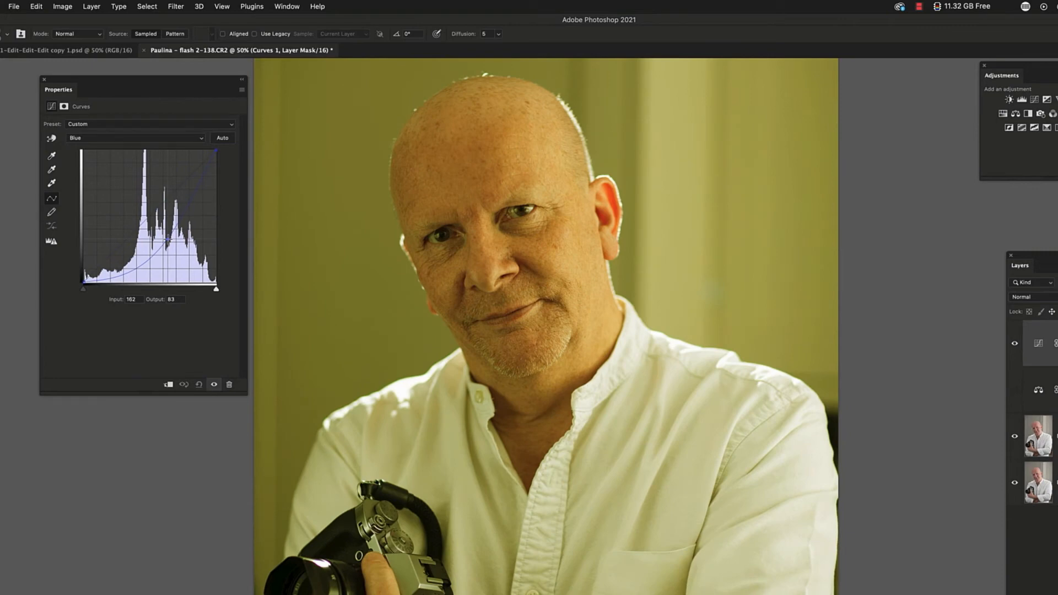
left_click_drag(168, 240, 168, 241)
Step: Return the Curves adjustment to the composite RGB channel and nudge the middle of its curve slightly
left_click(101, 138)
left_click(91, 108)
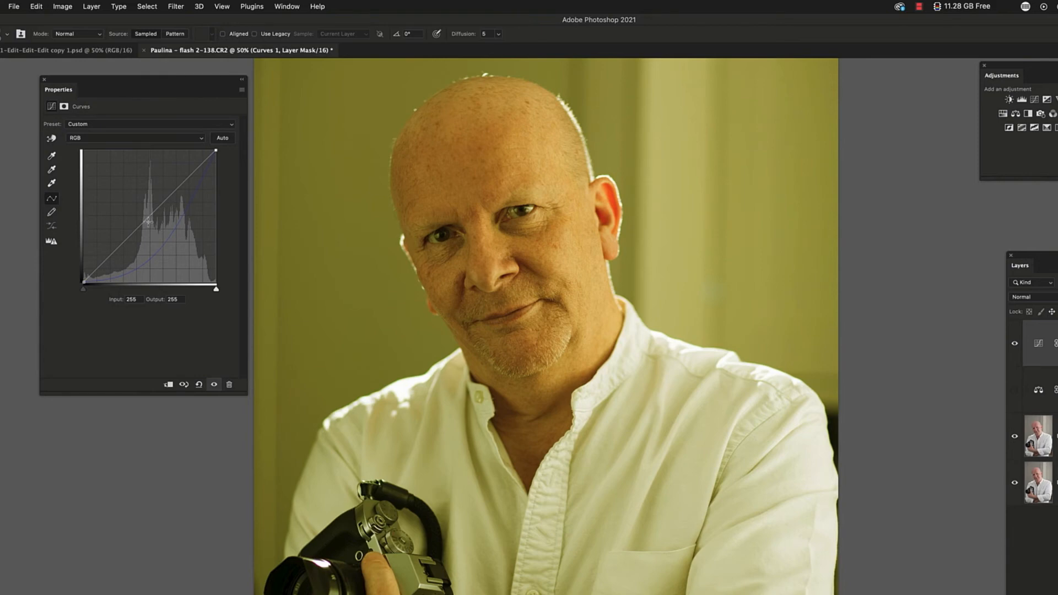
mouse_move(147, 221)
left_mouse_down()
mouse_move(163, 239)
mouse_move(127, 266)
mouse_move(129, 210)
mouse_move(146, 219)
left_mouse_up()
Step: Close the Curves settings, hide the Curves layer, and show the Color Balance layer with its settings open
left_click(44, 80)
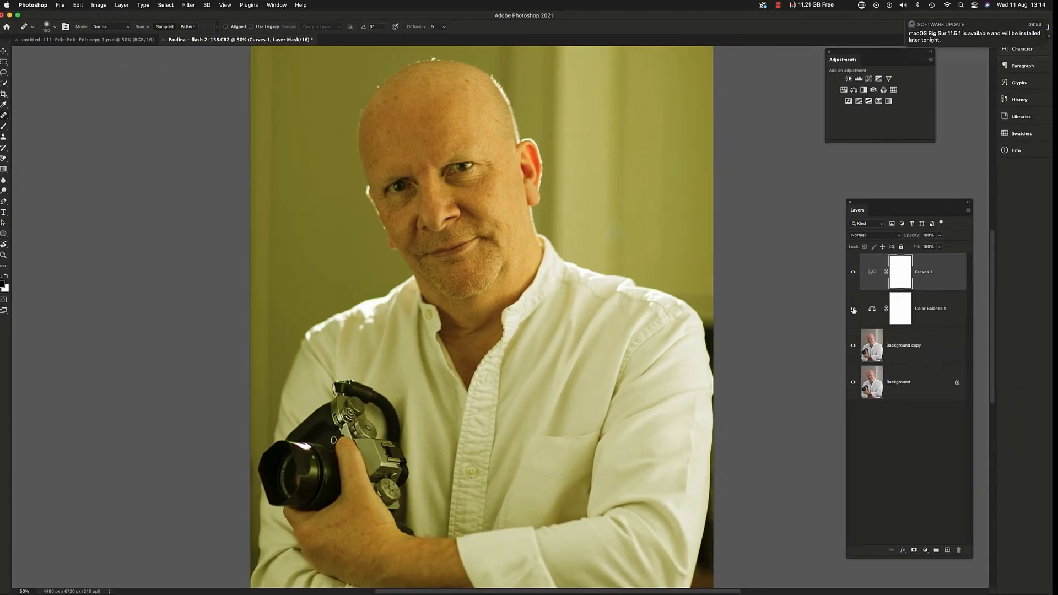
left_click(853, 272)
double_click(872, 310)
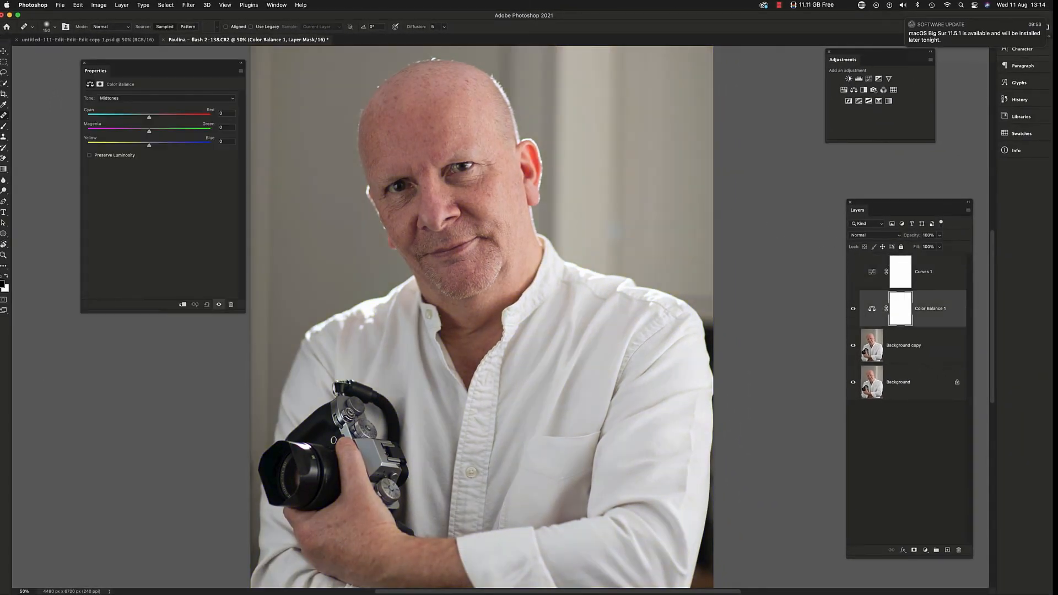
Step: Set the Color Balance midtones to green +2 and blue +2
left_click_drag(155, 67, 158, 103)
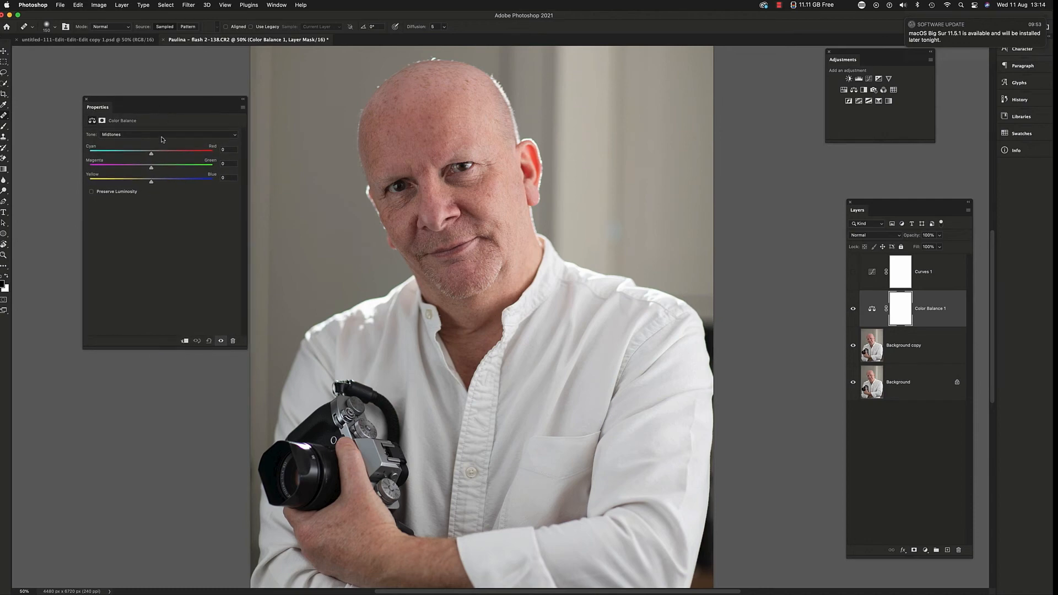
mouse_move(152, 183)
left_mouse_down()
mouse_move(166, 182)
mouse_move(128, 184)
mouse_move(152, 185)
mouse_move(168, 170)
mouse_move(135, 170)
mouse_move(150, 170)
left_mouse_up()
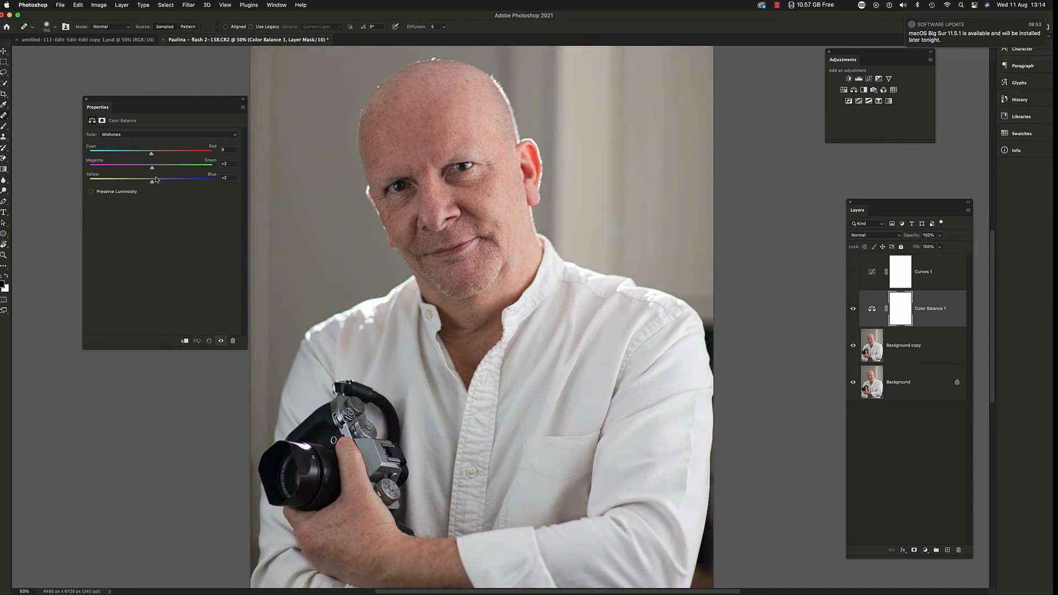